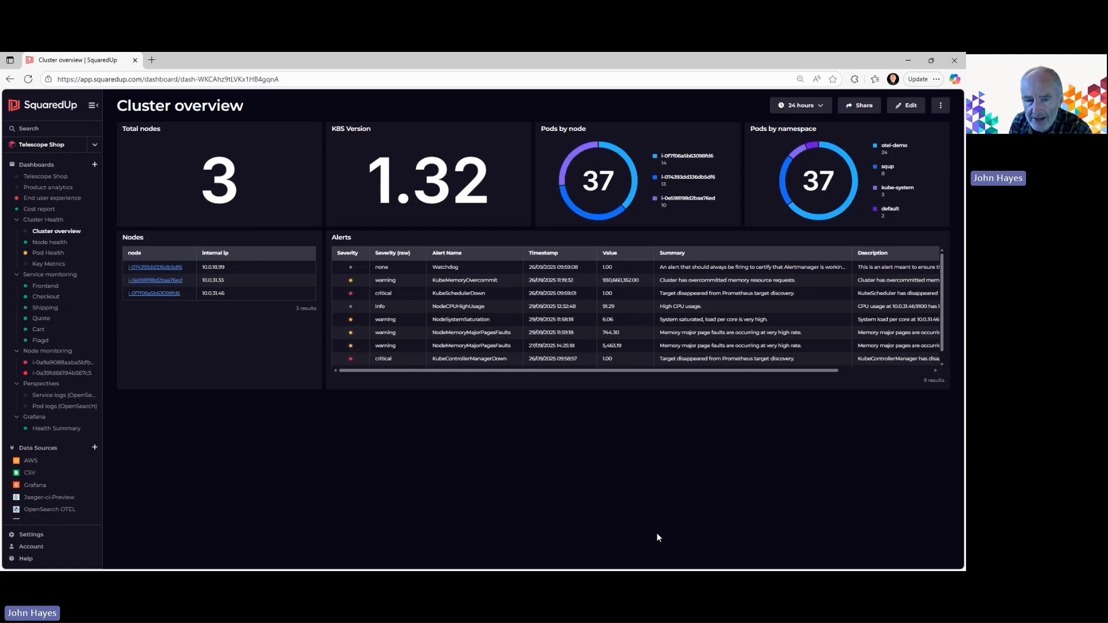
# Review the Node health dashboard, and on the Pod Health dashboard examine the top 5 pods by memory usage
pyautogui.click(47, 245)
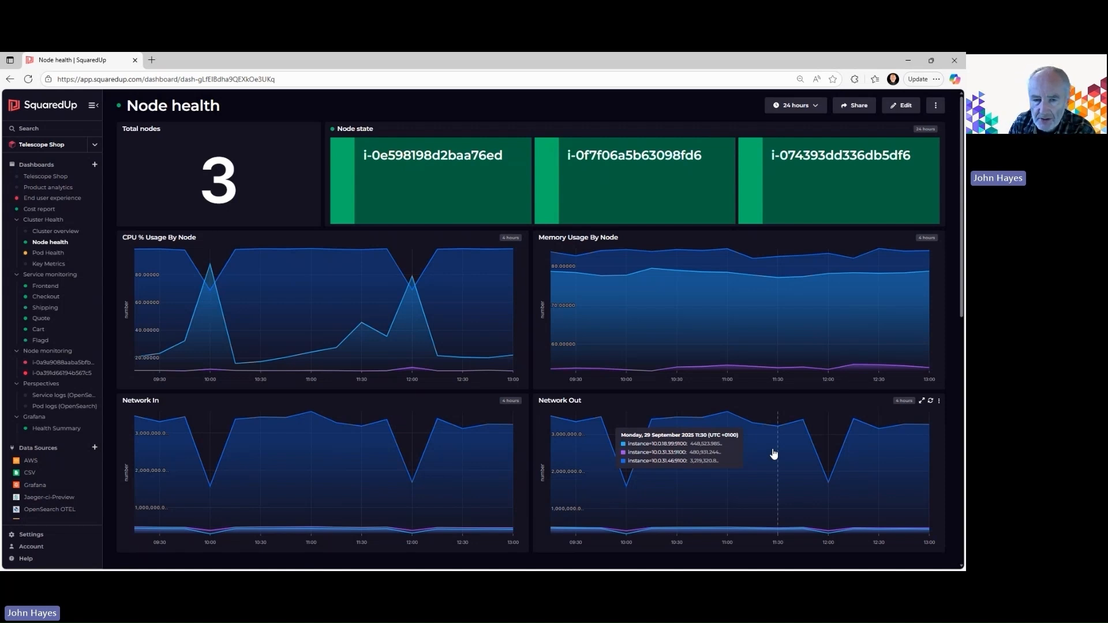
pyautogui.click(50, 254)
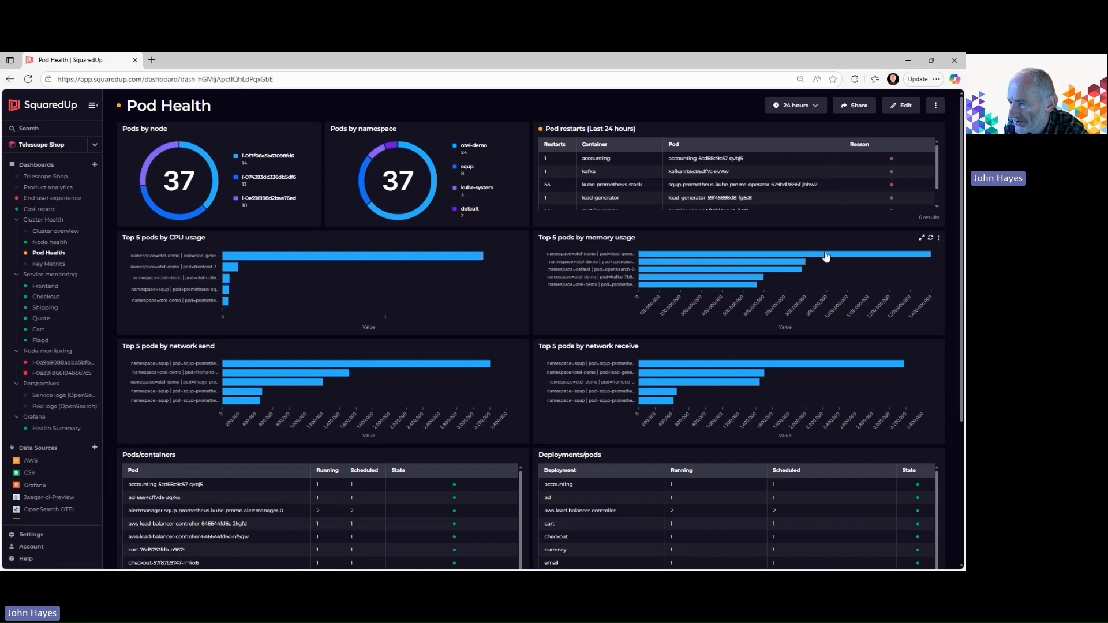
pyautogui.moveTo(827, 257)
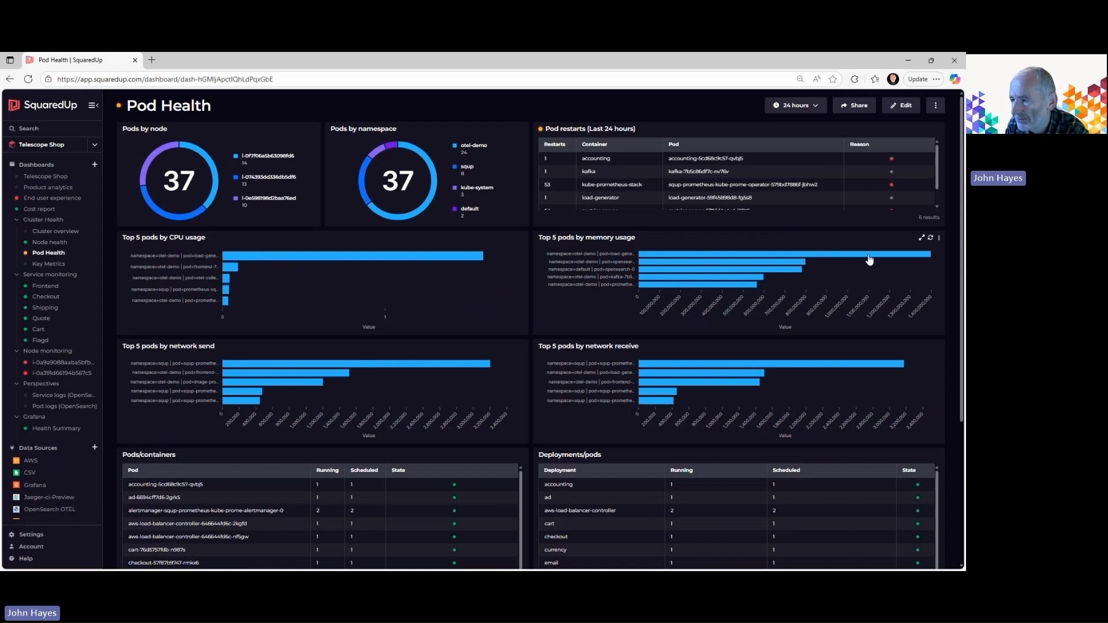
pyautogui.moveTo(870, 260)
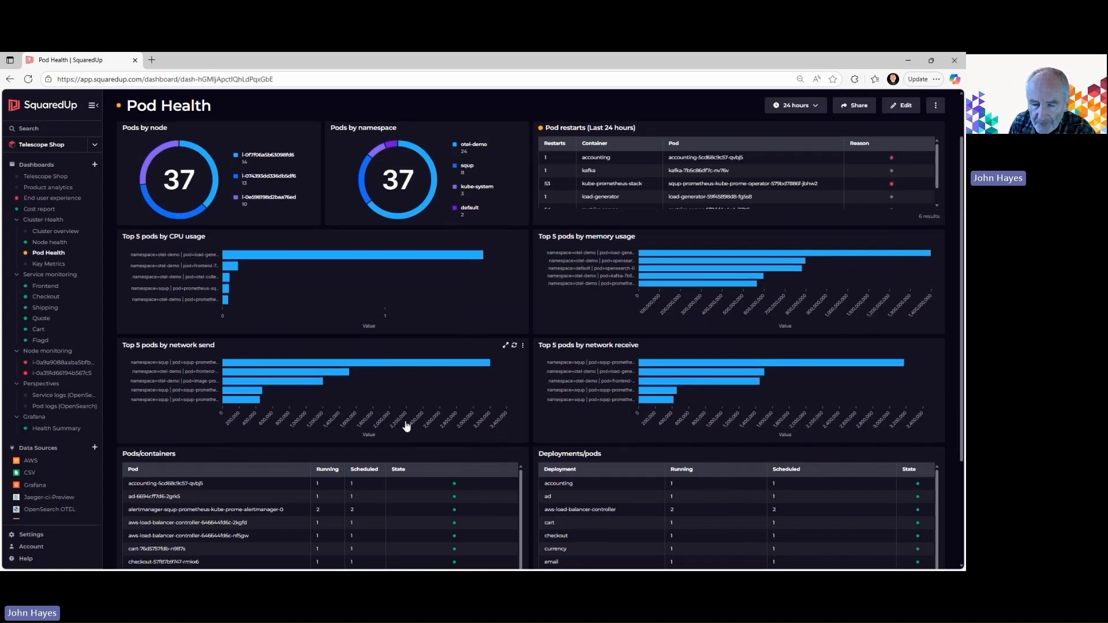
# Examine the Pods/containers and Deployments/pods tables on the Pod Health dashboard, comparing running and scheduled values and state
pyautogui.scroll(-3, 370, 450)
pyautogui.scroll(5, 348, 464)
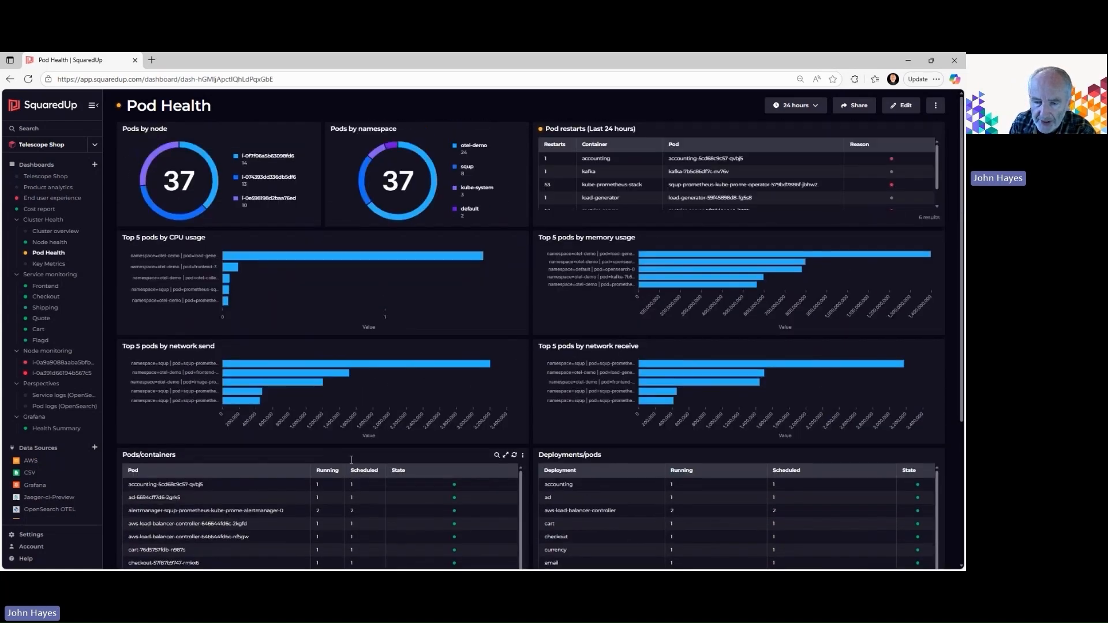
pyautogui.scroll(-2, 351, 460)
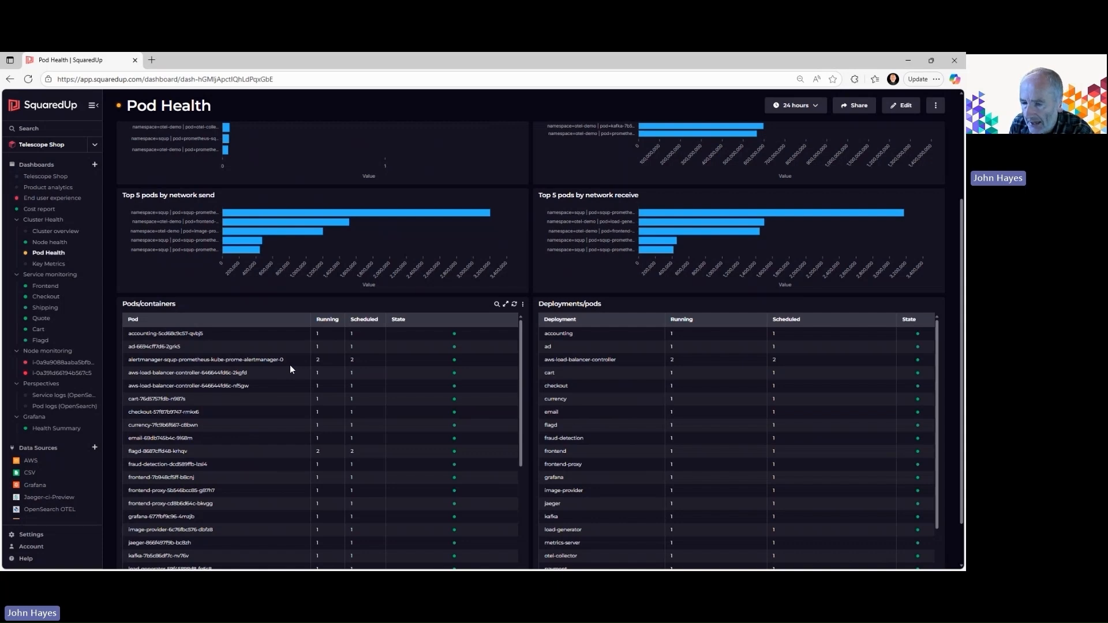
pyautogui.scroll(3, 477, 399)
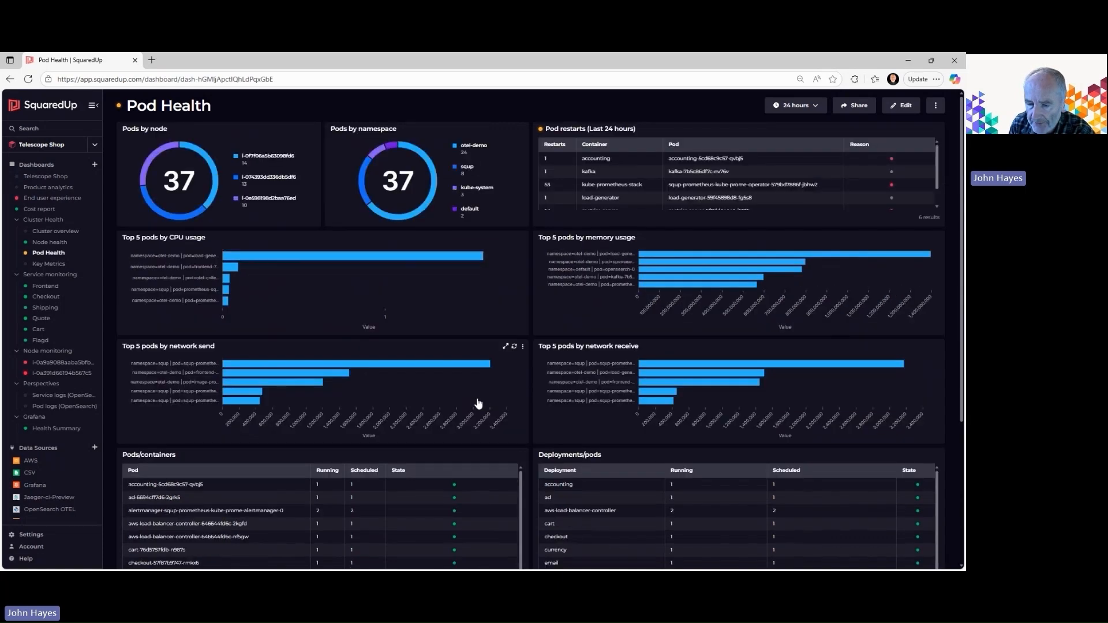
pyautogui.scroll(-3, 478, 404)
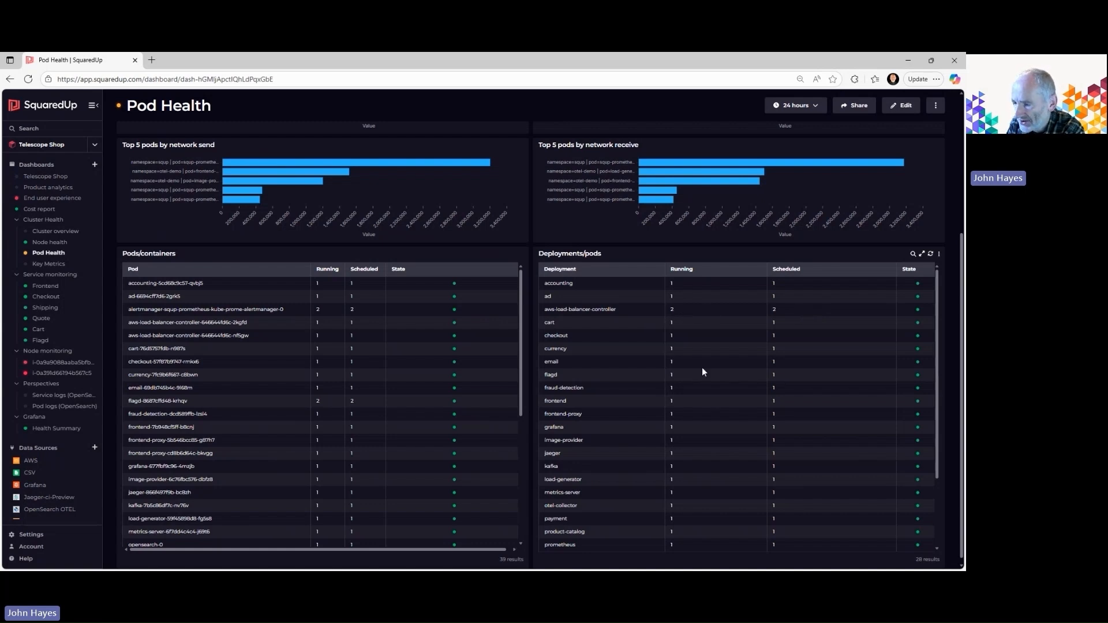
pyautogui.scroll(-3, 714, 405)
pyautogui.scroll(3, 712, 406)
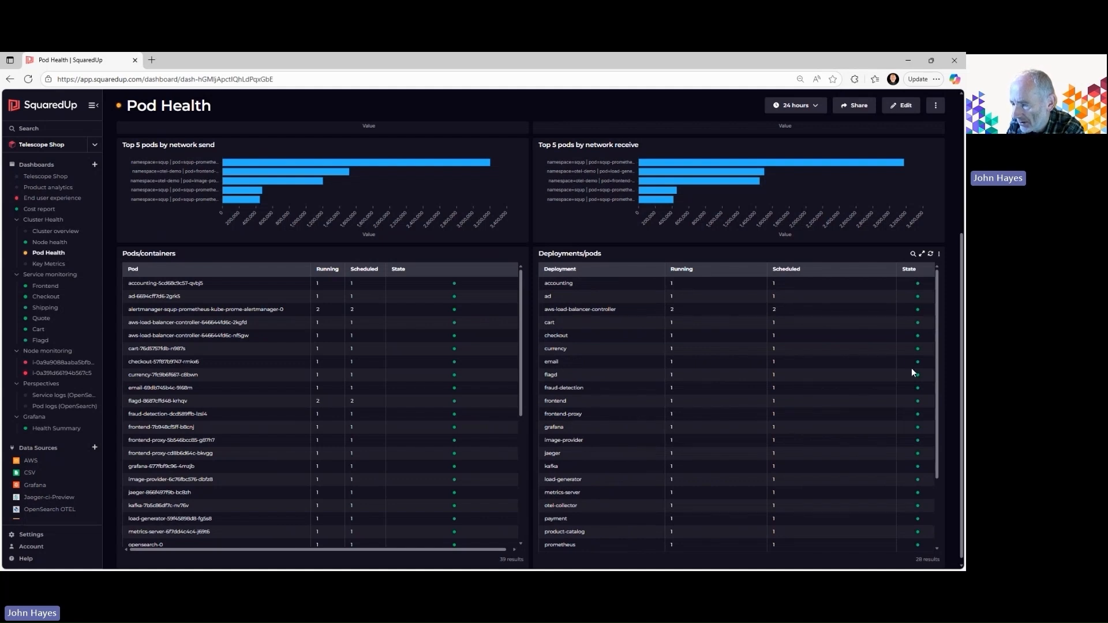
pyautogui.scroll(-3, 912, 368)
pyautogui.scroll(3, 910, 371)
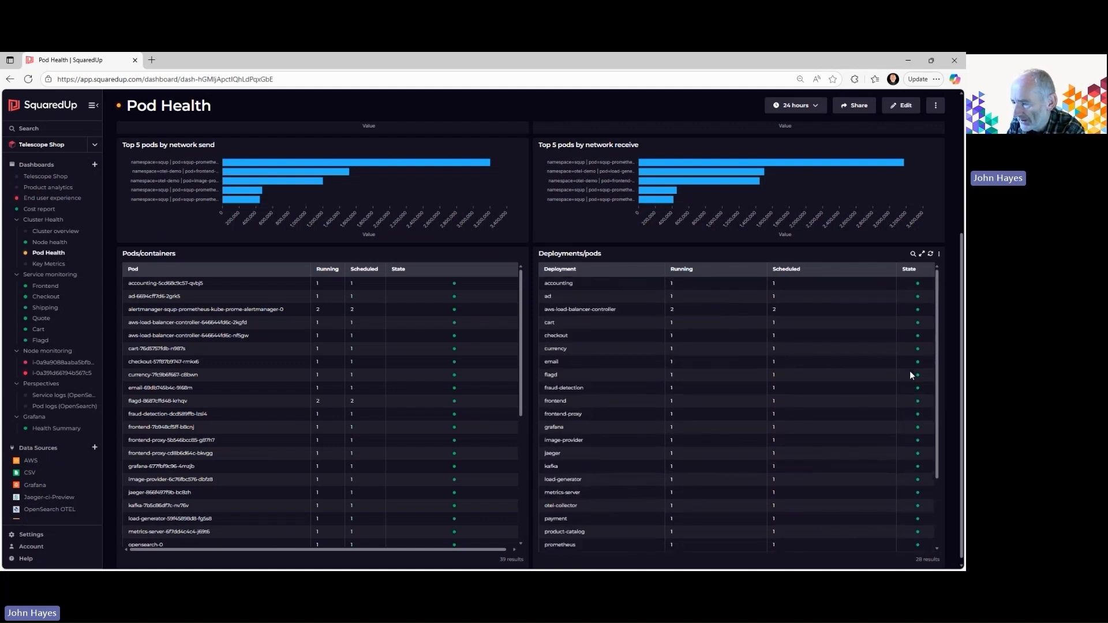
pyautogui.scroll(-3, 910, 370)
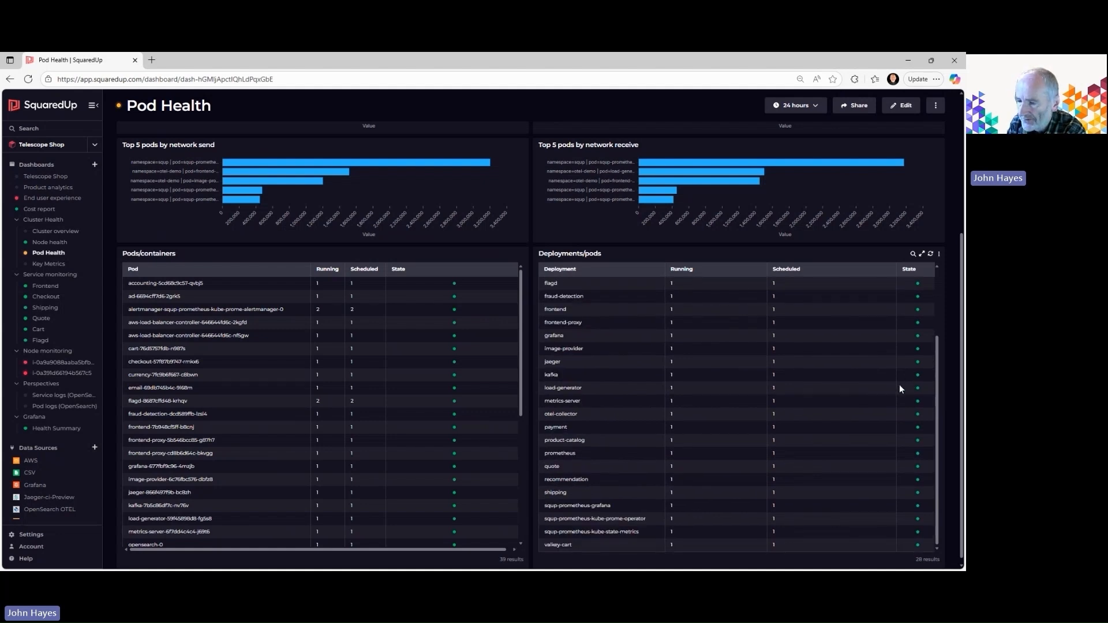
pyautogui.scroll(3, 898, 386)
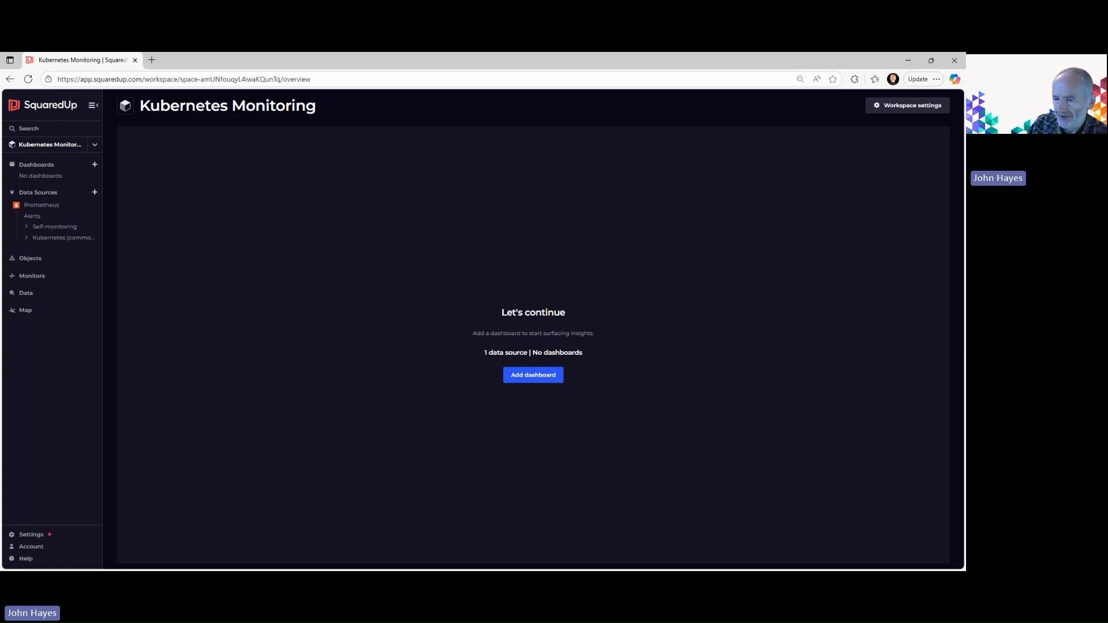
# Add a dashboard to the Kubernetes Monitoring workspace with a data tile based on the Prometheus Simple query data stream
pyautogui.click(537, 377)
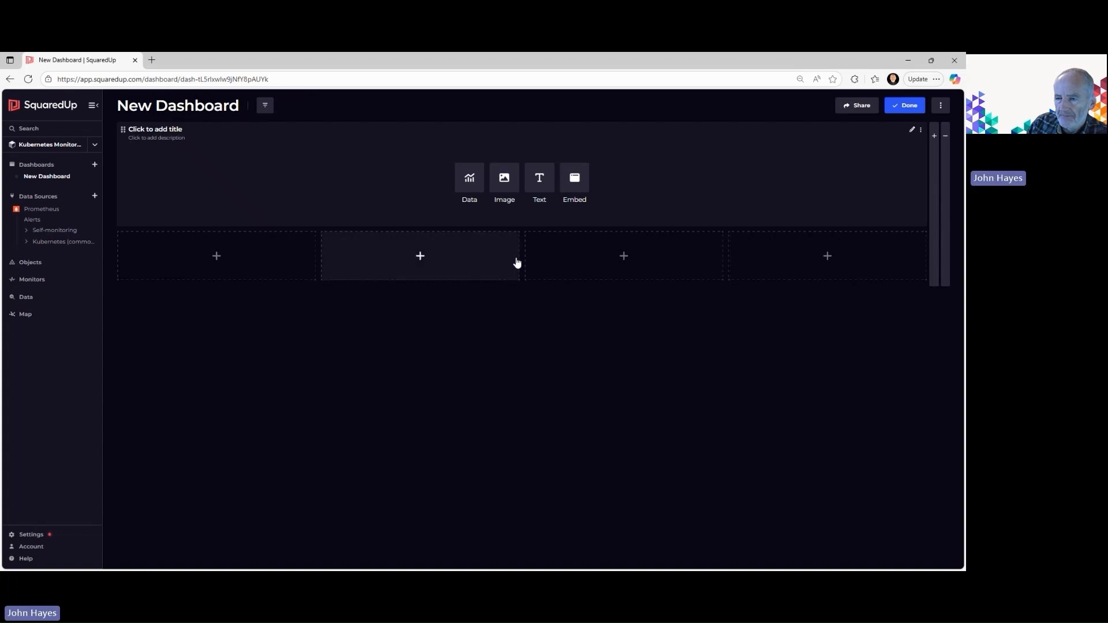
pyautogui.click(470, 178)
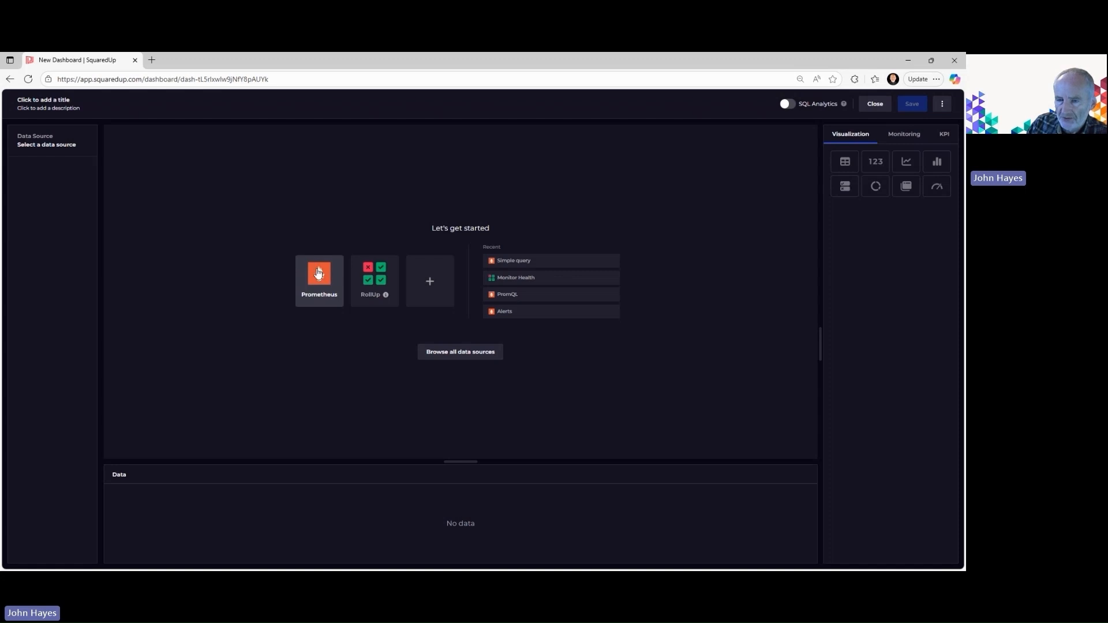
pyautogui.click(318, 273)
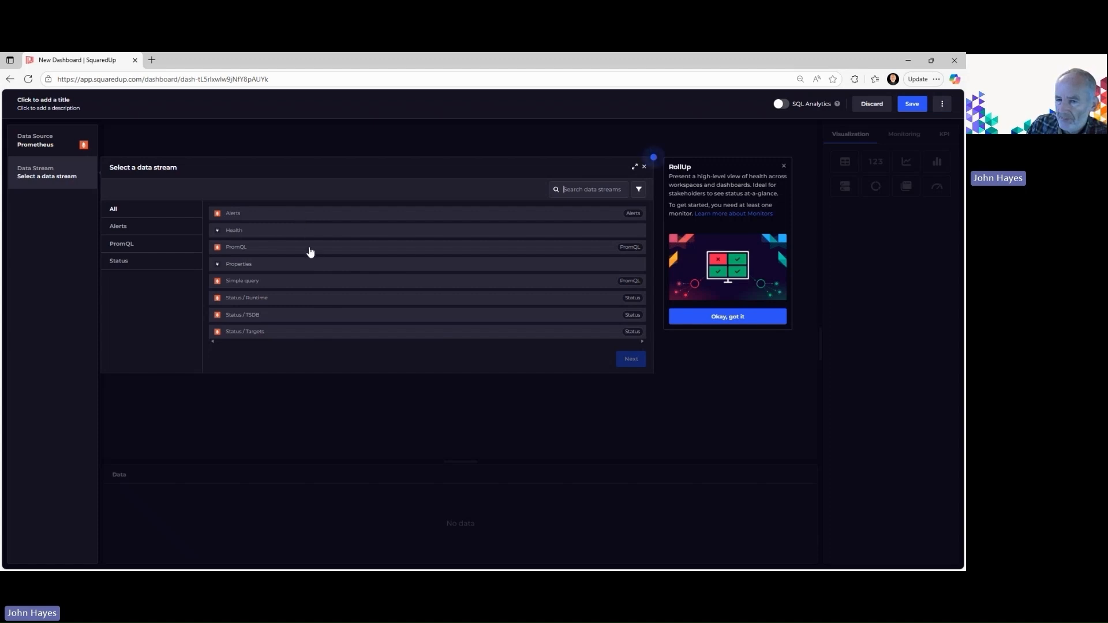
pyautogui.click(305, 288)
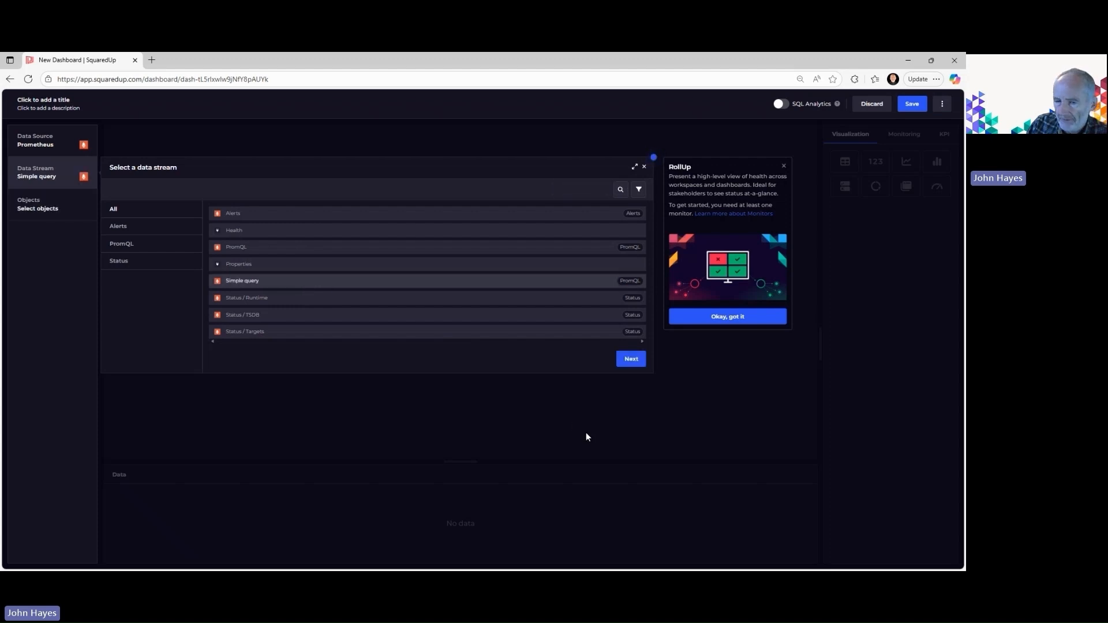
pyautogui.click(632, 359)
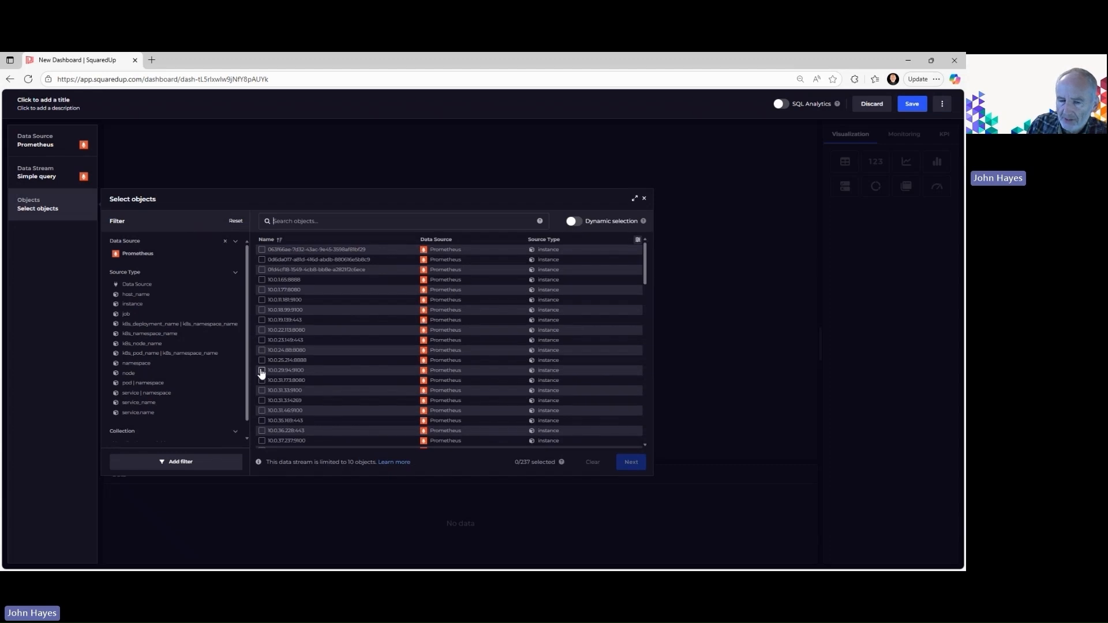
# Filter the tile's objects to the service_name source type and select the cart service
pyautogui.click(139, 403)
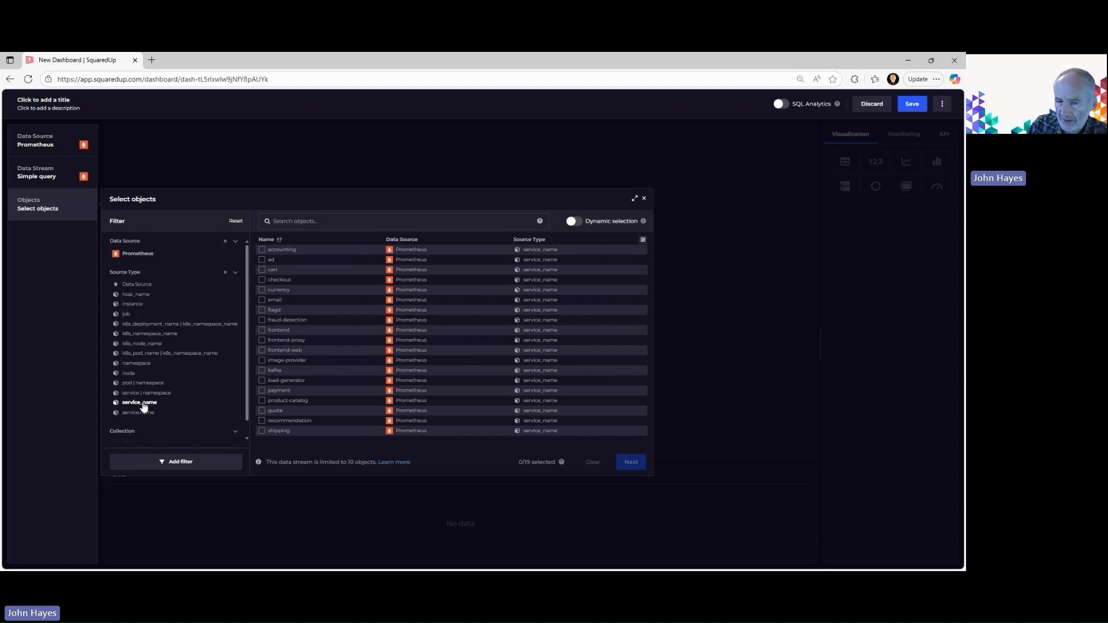
pyautogui.click(262, 270)
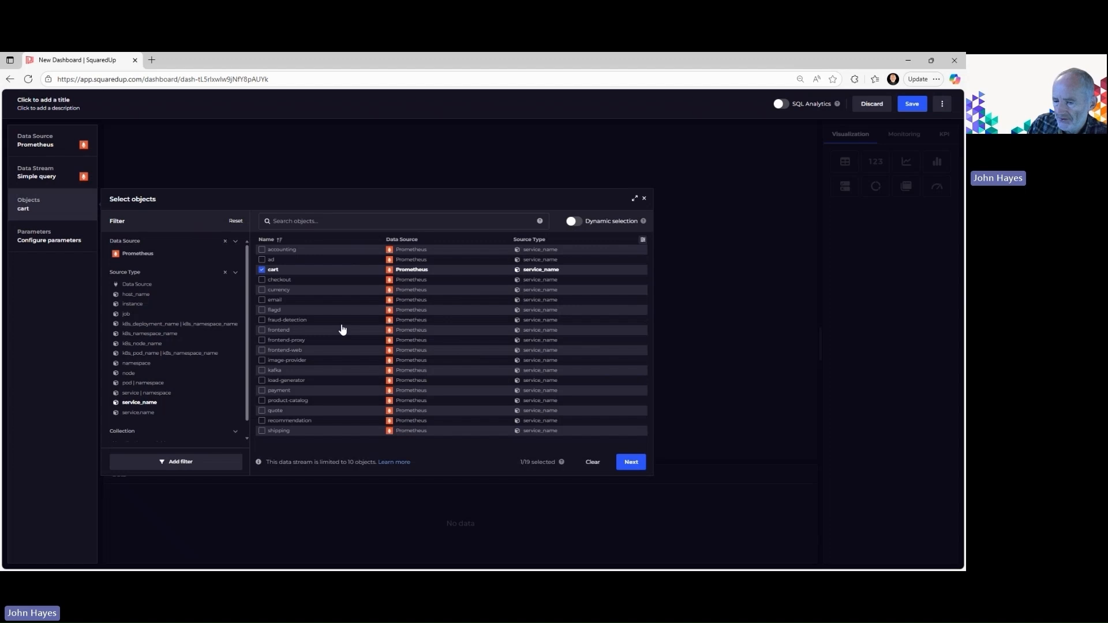
pyautogui.click(637, 465)
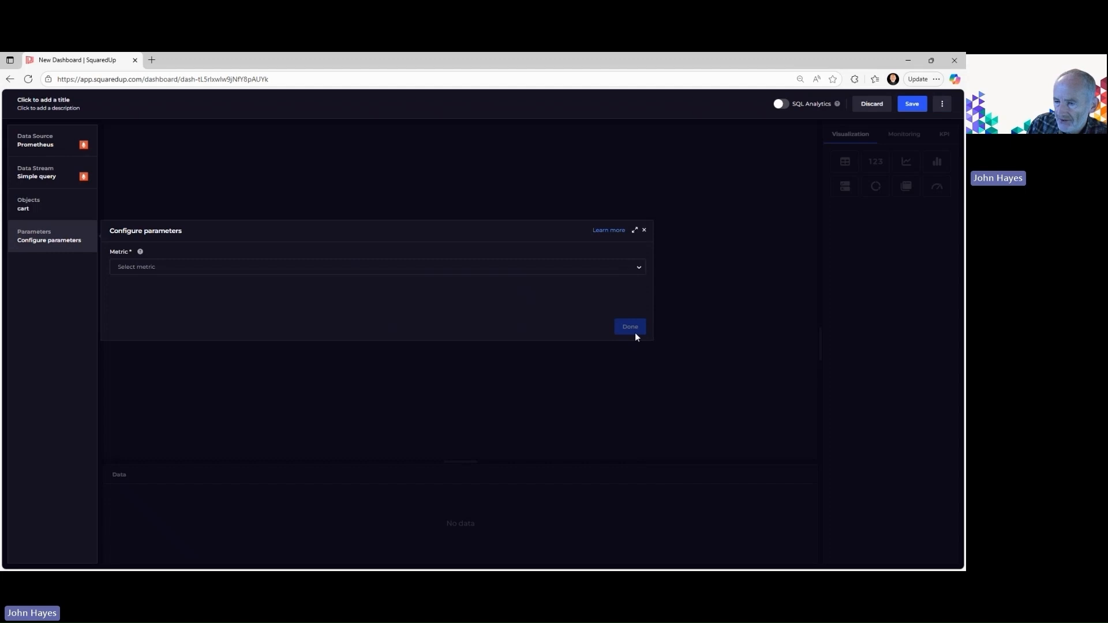
# Set the tile's metric to http server request duration (seconds, histogram) with the histogram query type Sample values over time
pyautogui.click(641, 269)
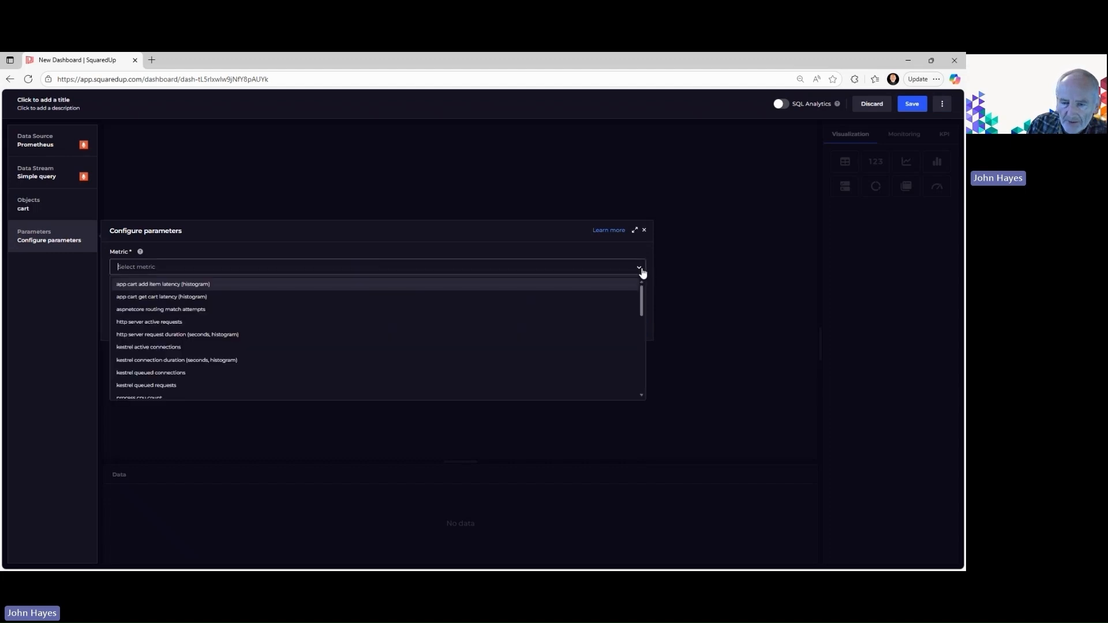
pyautogui.scroll(-5, 540, 315)
pyautogui.scroll(5, 539, 315)
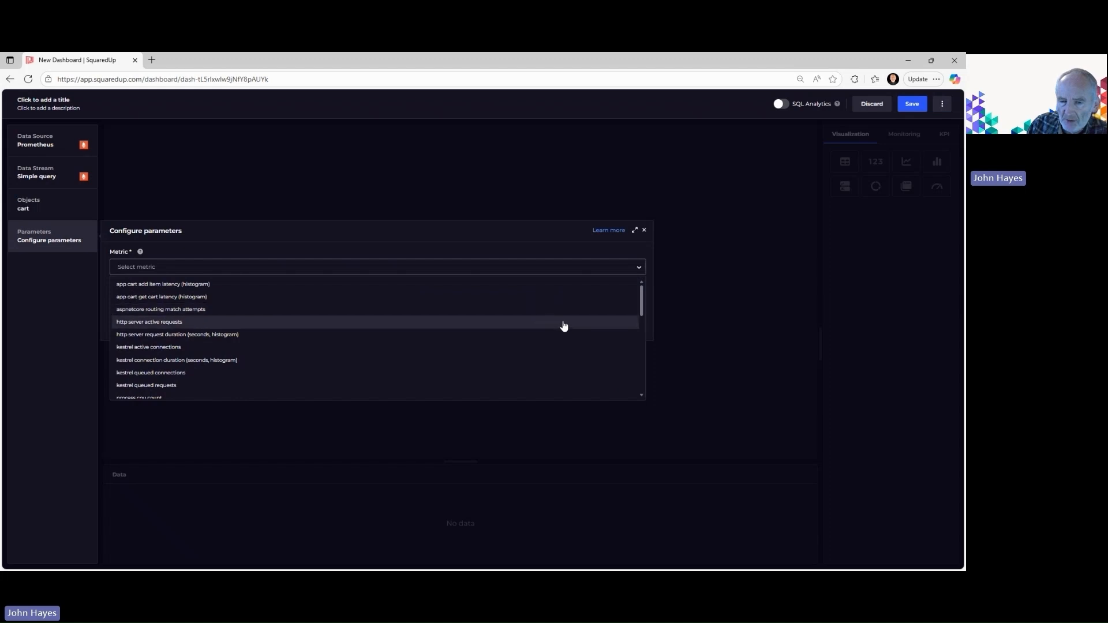
pyautogui.click(214, 336)
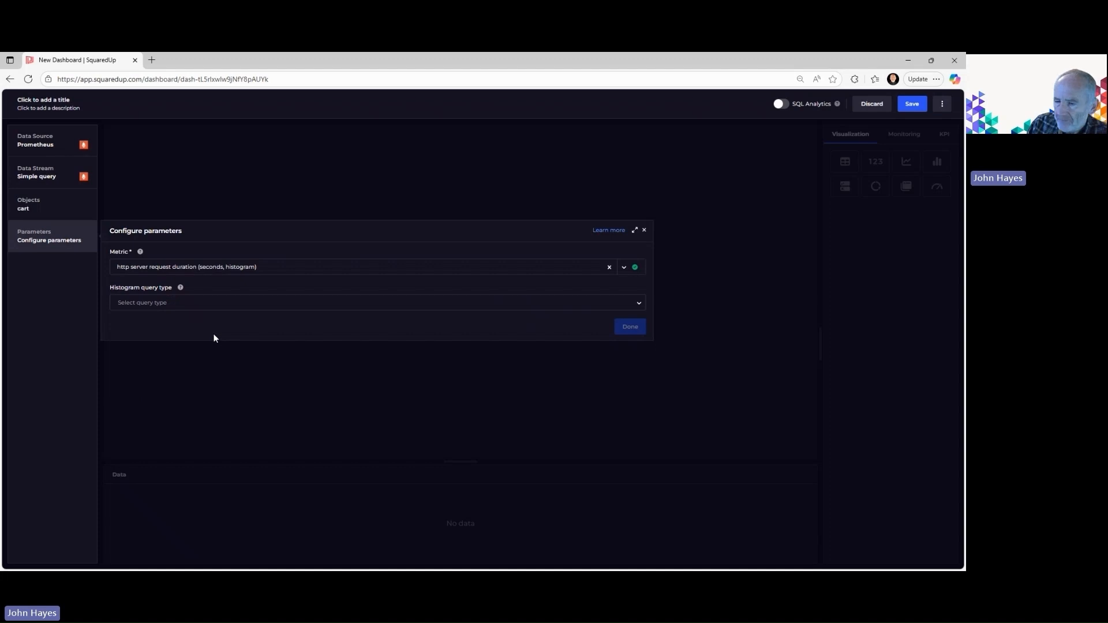
pyautogui.click(642, 308)
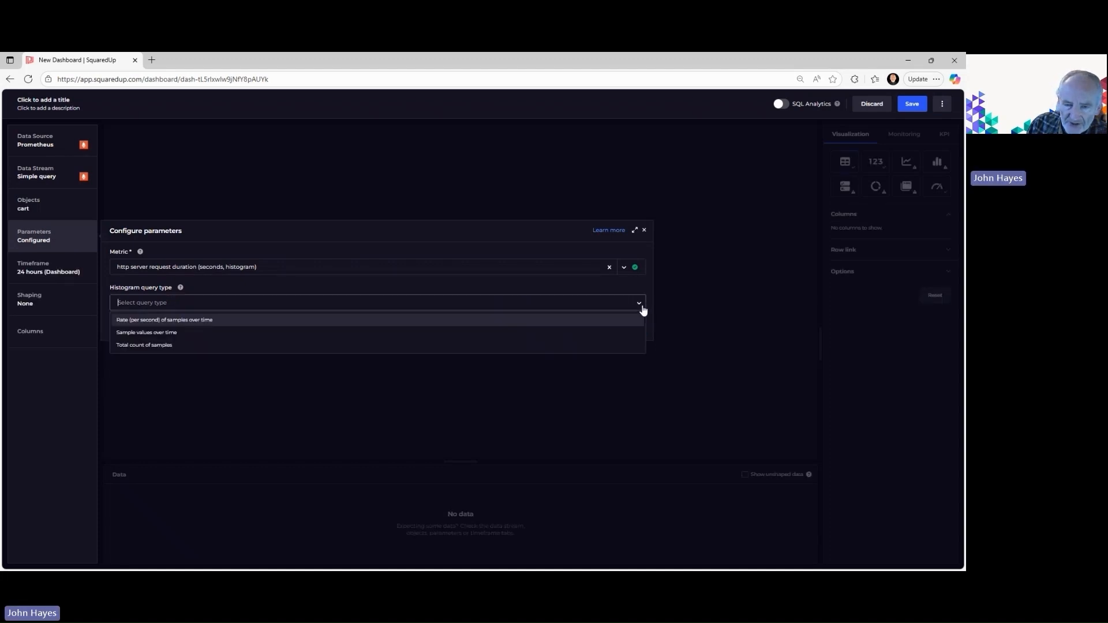
pyautogui.click(153, 334)
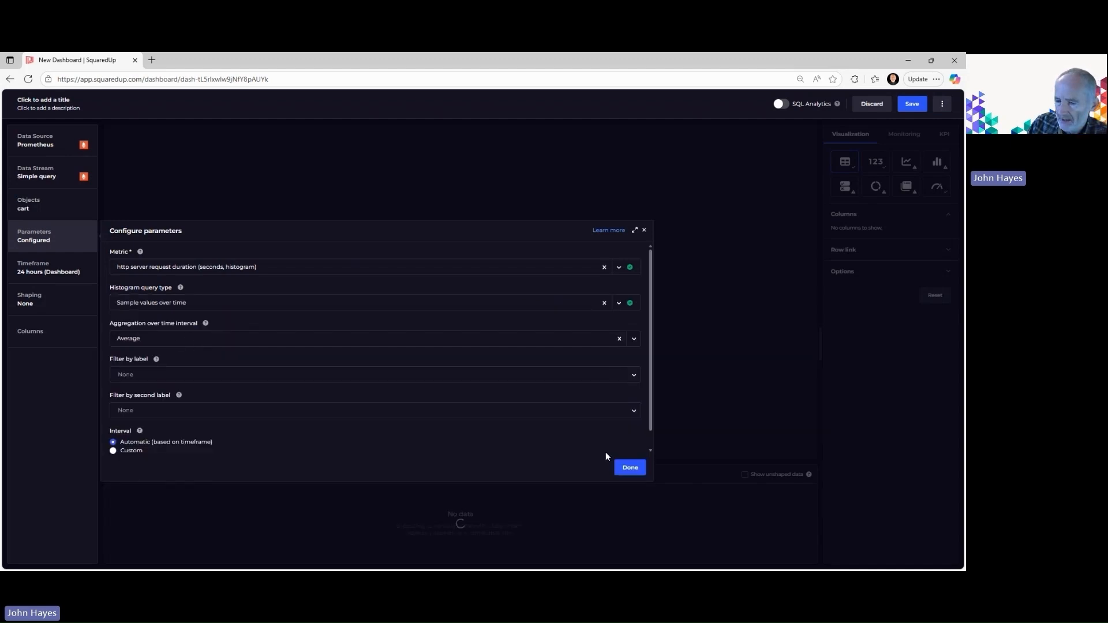
pyautogui.click(632, 466)
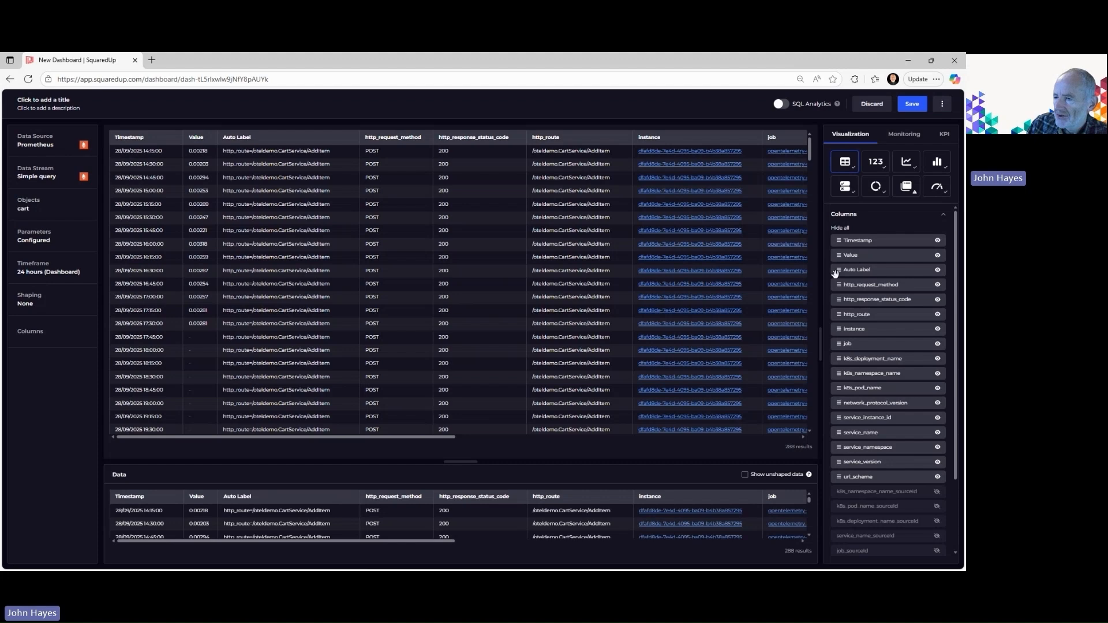
# Show the tile's data as a line graph and save it with the title Cart Service Request Duration
pyautogui.click(909, 161)
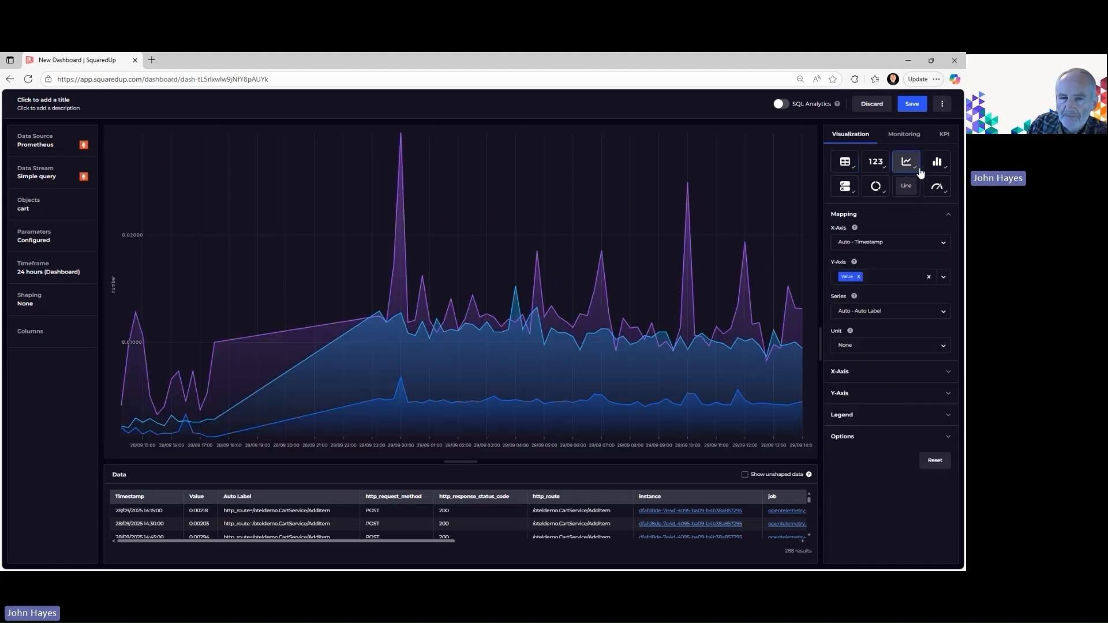
pyautogui.click(912, 104)
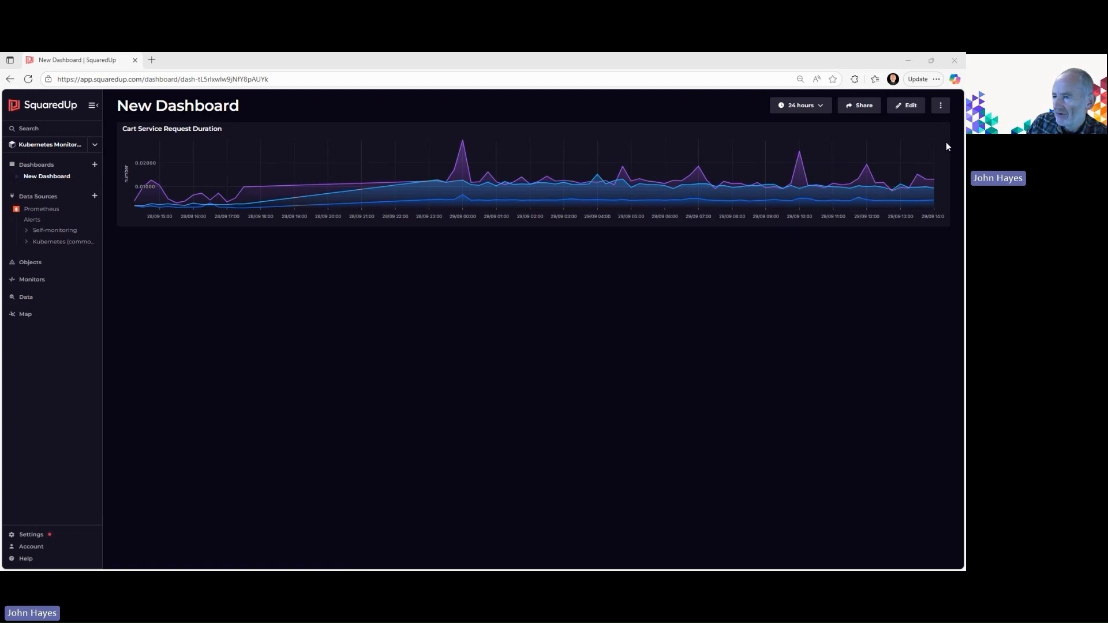
# Enable monitoring on the Cart Service Request Duration tile with an error threshold of greater than 0.2, and save it
pyautogui.click(908, 107)
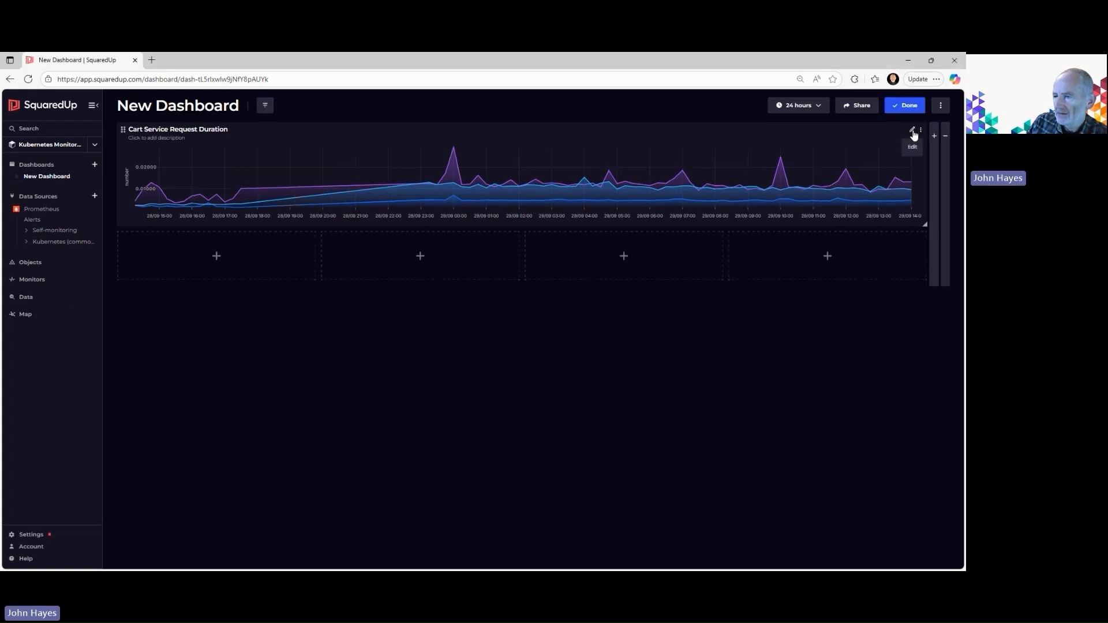
pyautogui.click(913, 133)
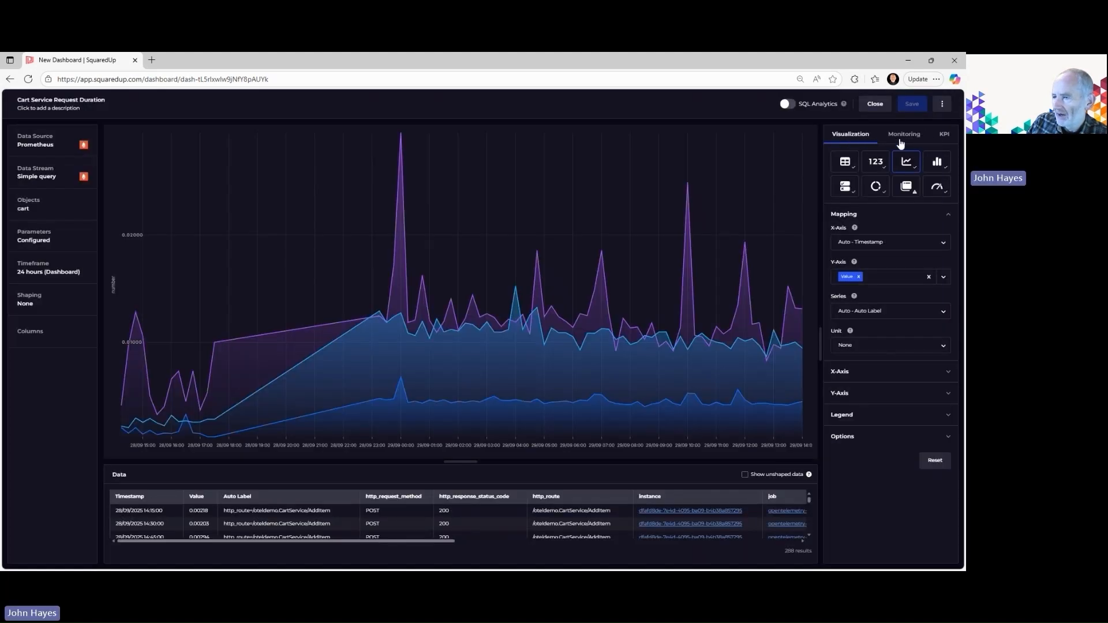
pyautogui.click(902, 136)
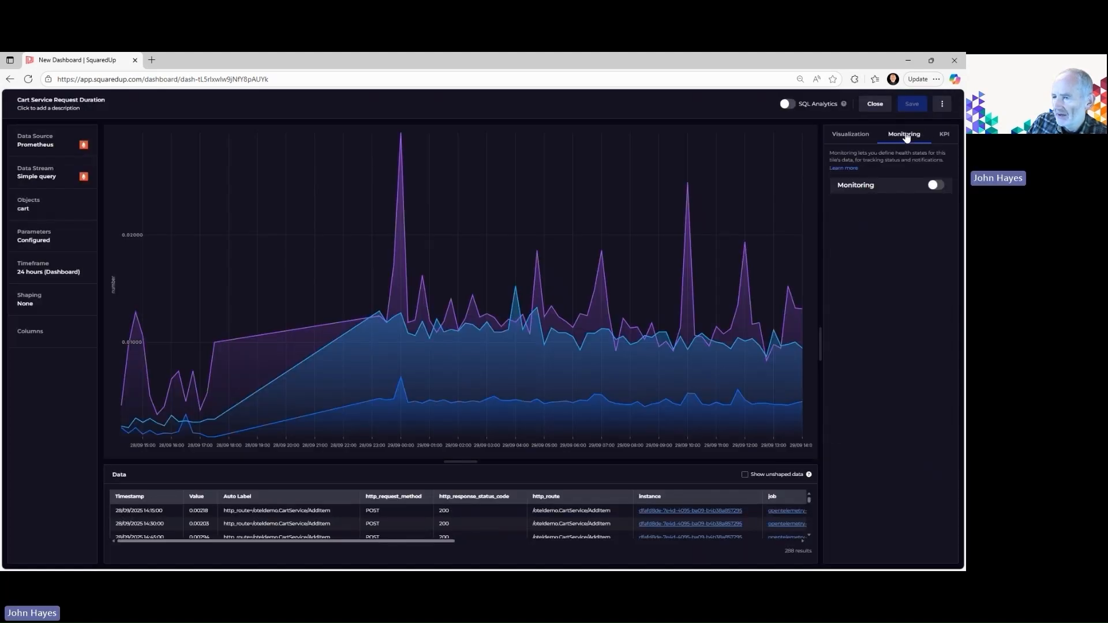
pyautogui.click(941, 186)
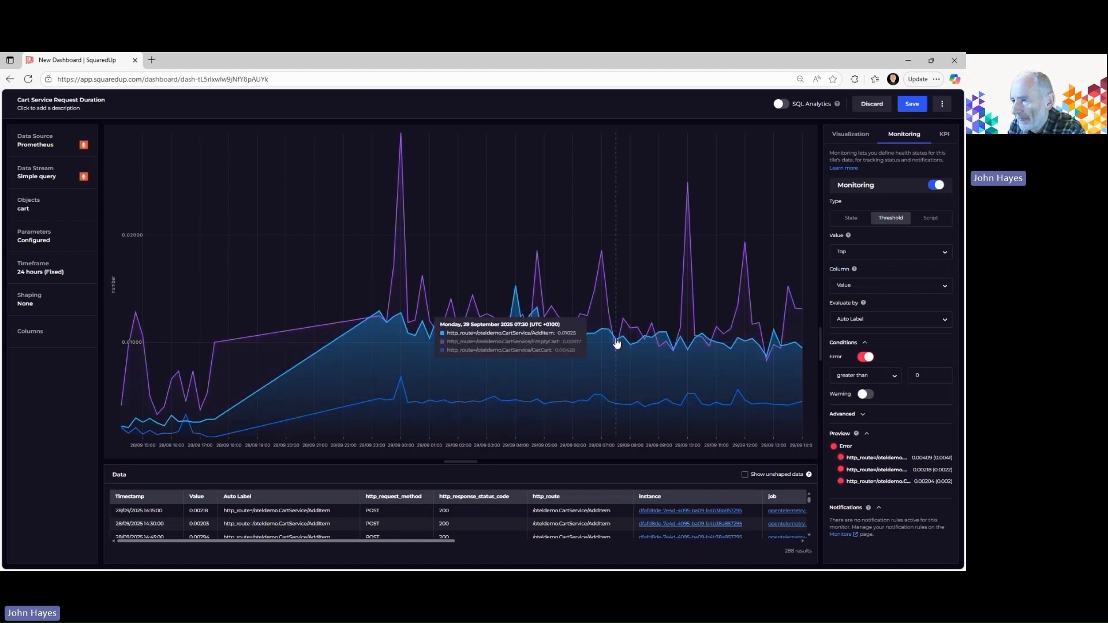
pyautogui.click(925, 377)
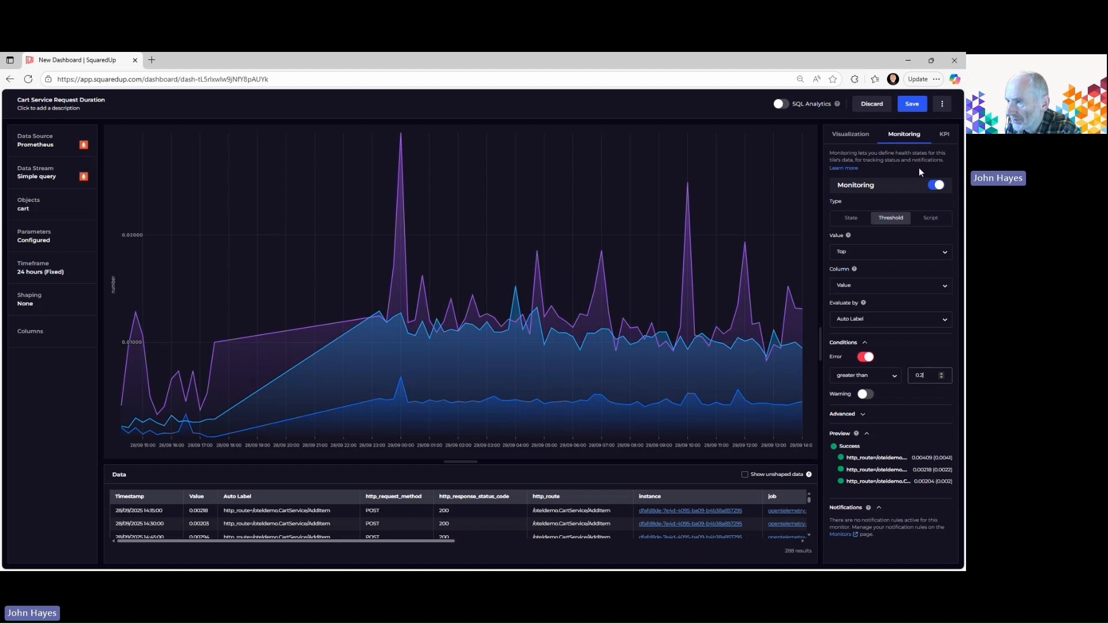
pyautogui.click(913, 108)
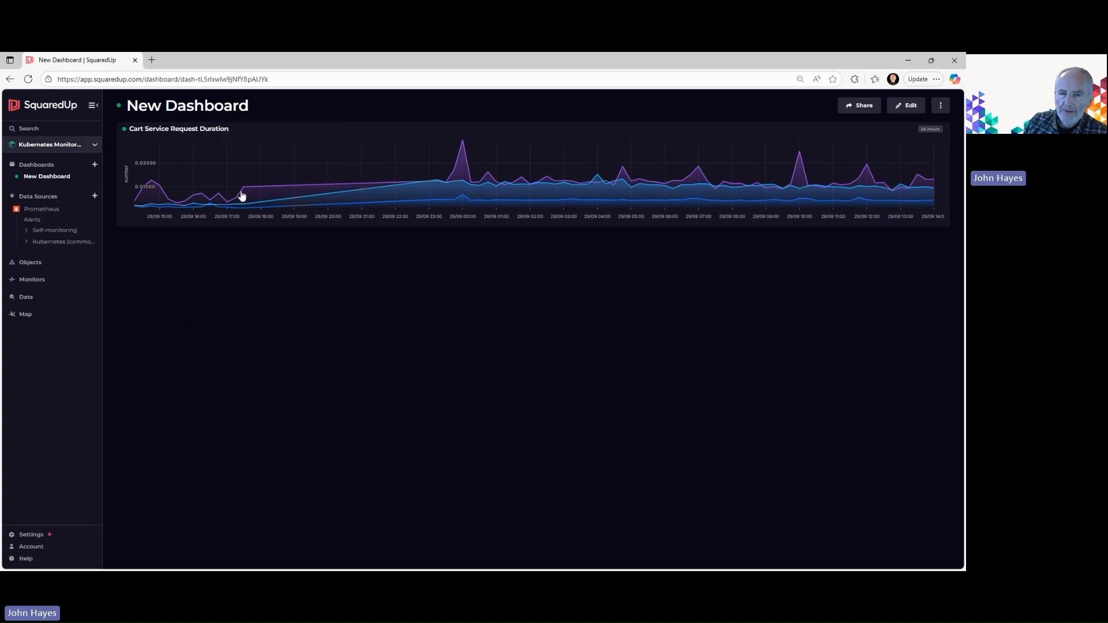
# Open the Kubernetes Monitoring workspace overview to check its health, data sources and map
pyautogui.click(45, 145)
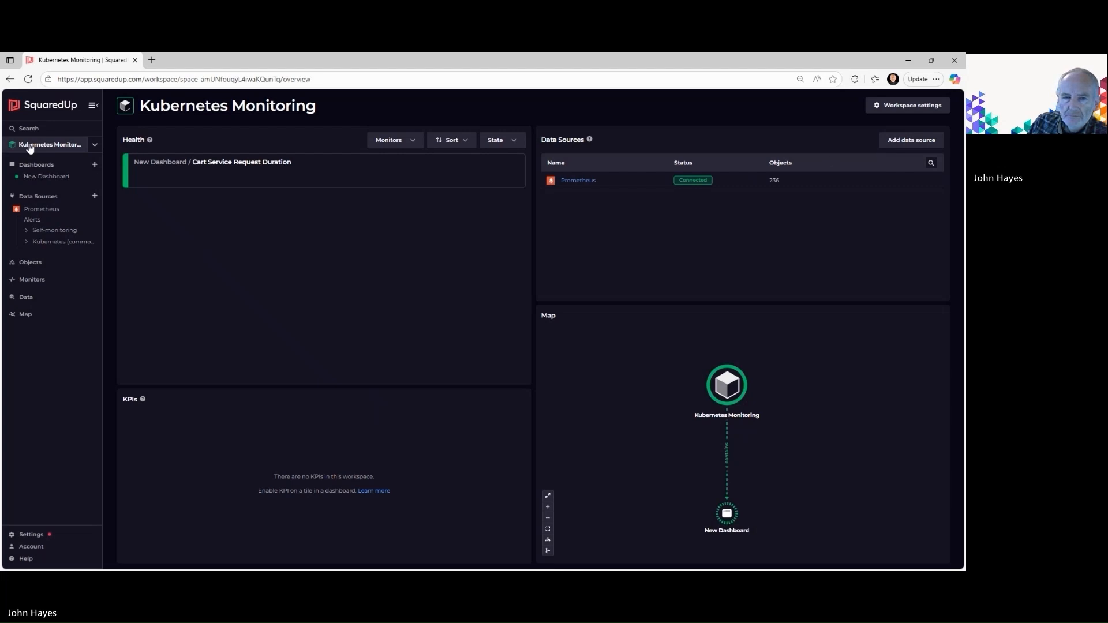
# Open the workspace's Monitors page from the notification settings of the Cart Service Request Duration tile
pyautogui.click(42, 180)
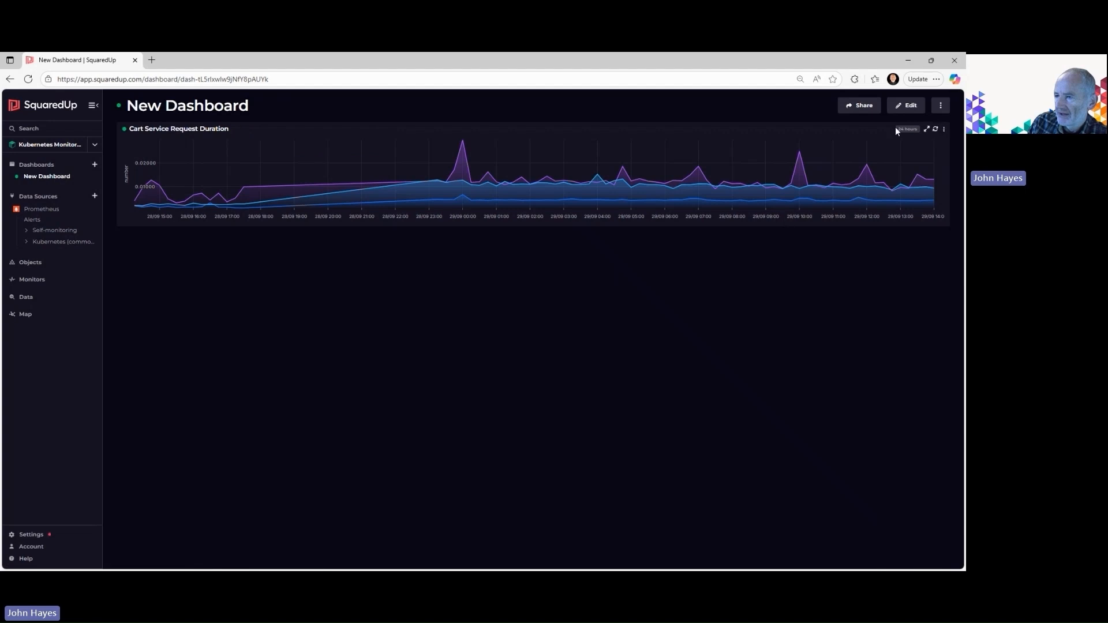
pyautogui.click(908, 107)
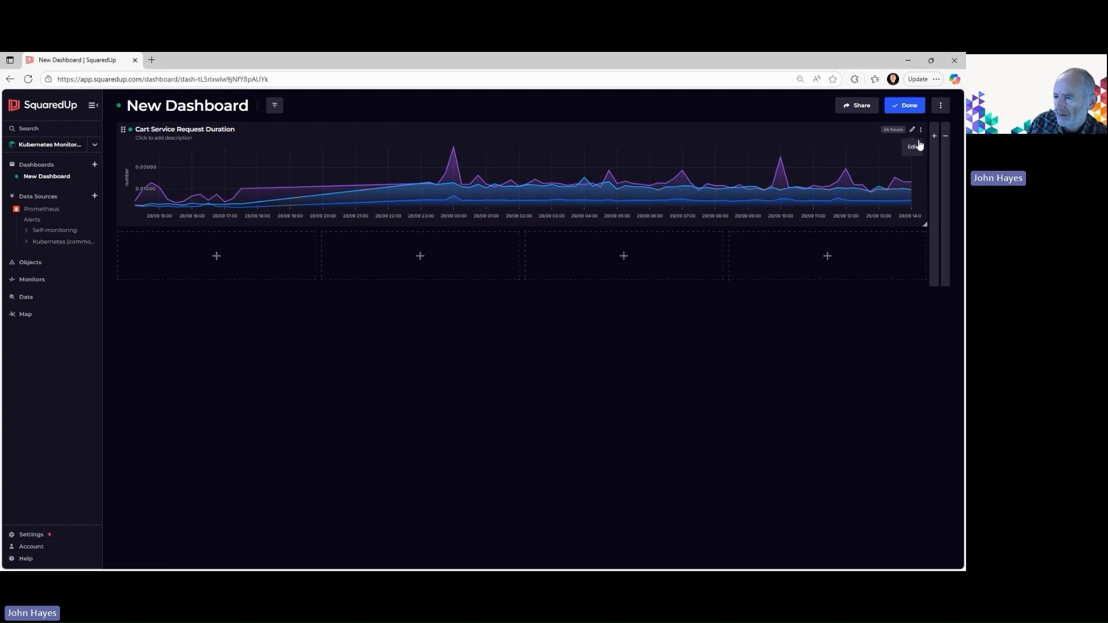
pyautogui.click(912, 131)
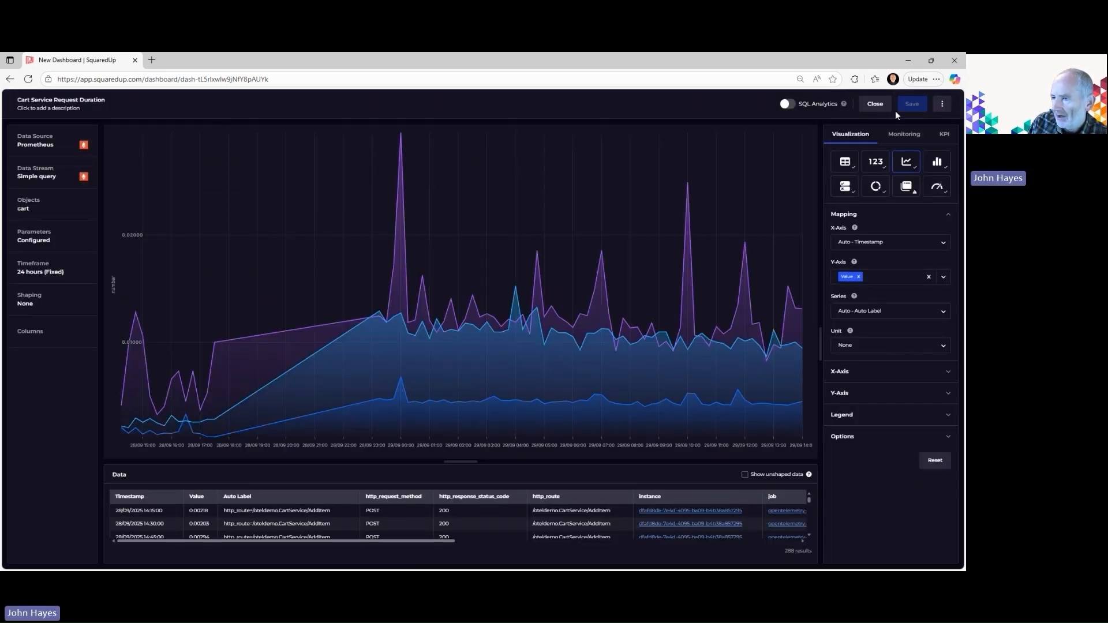
pyautogui.click(908, 134)
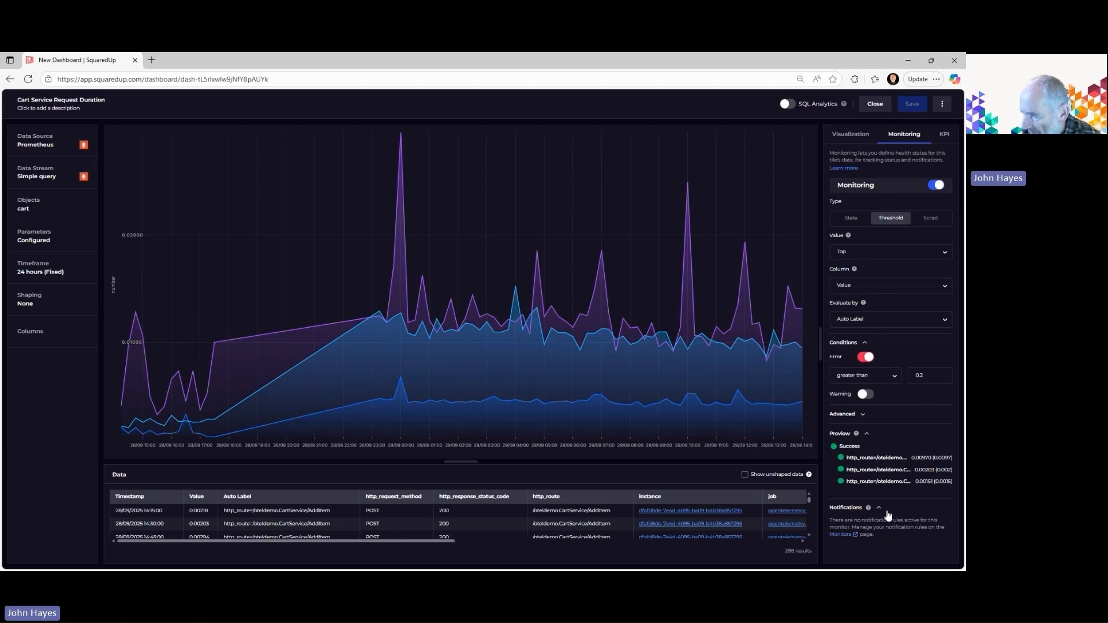
pyautogui.click(841, 536)
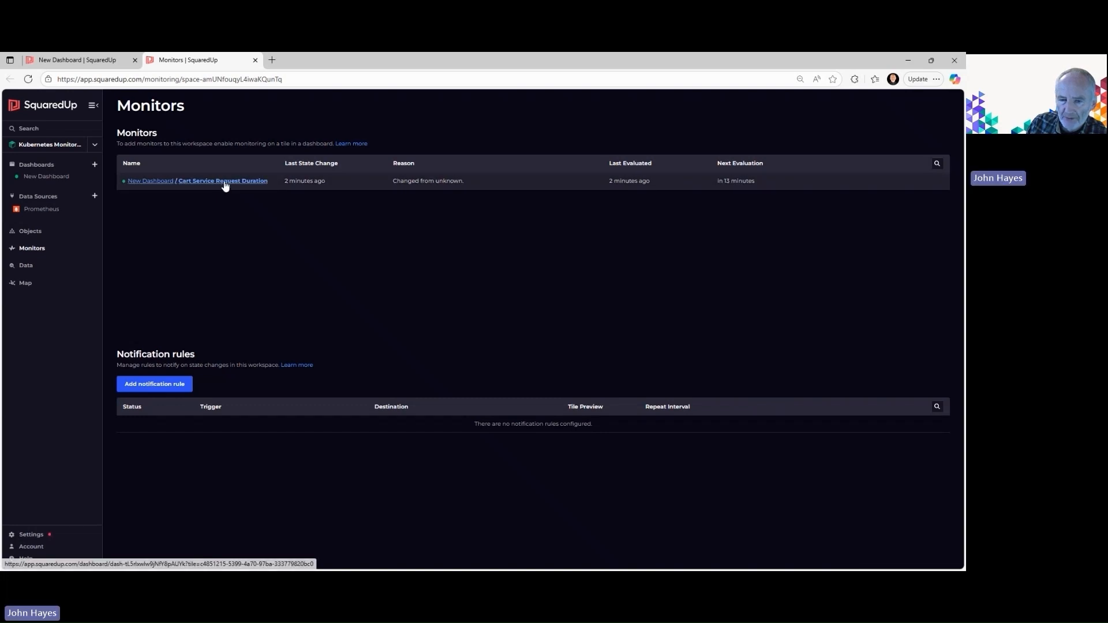
# Start a notification rule triggered by selected monitors only, with the Cart Service Request Duration monitor enabled
pyautogui.click(165, 385)
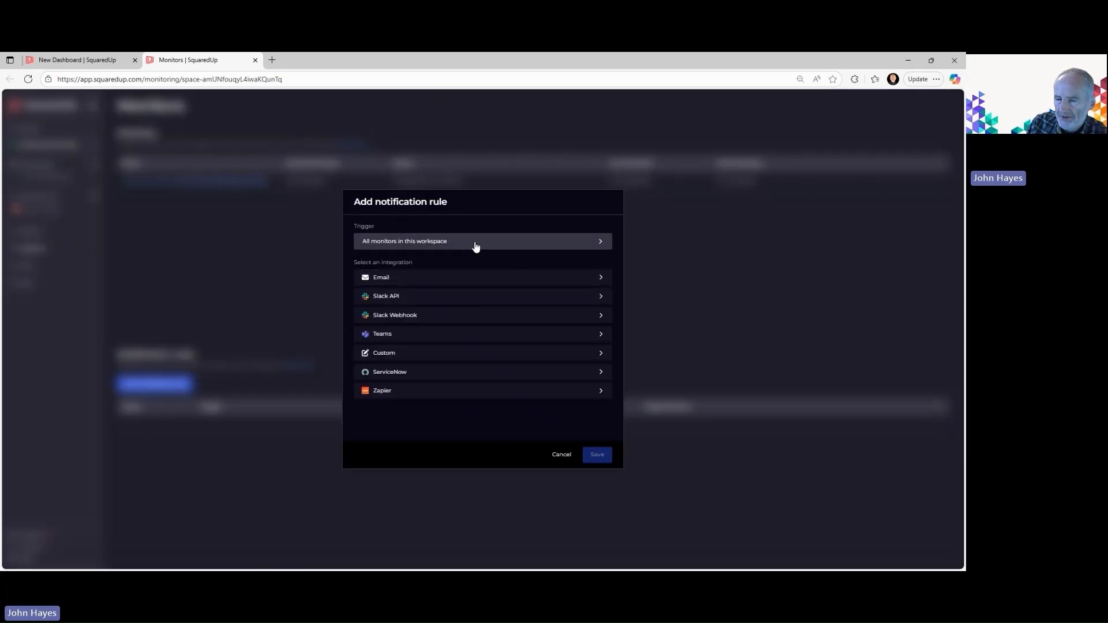
pyautogui.click(607, 248)
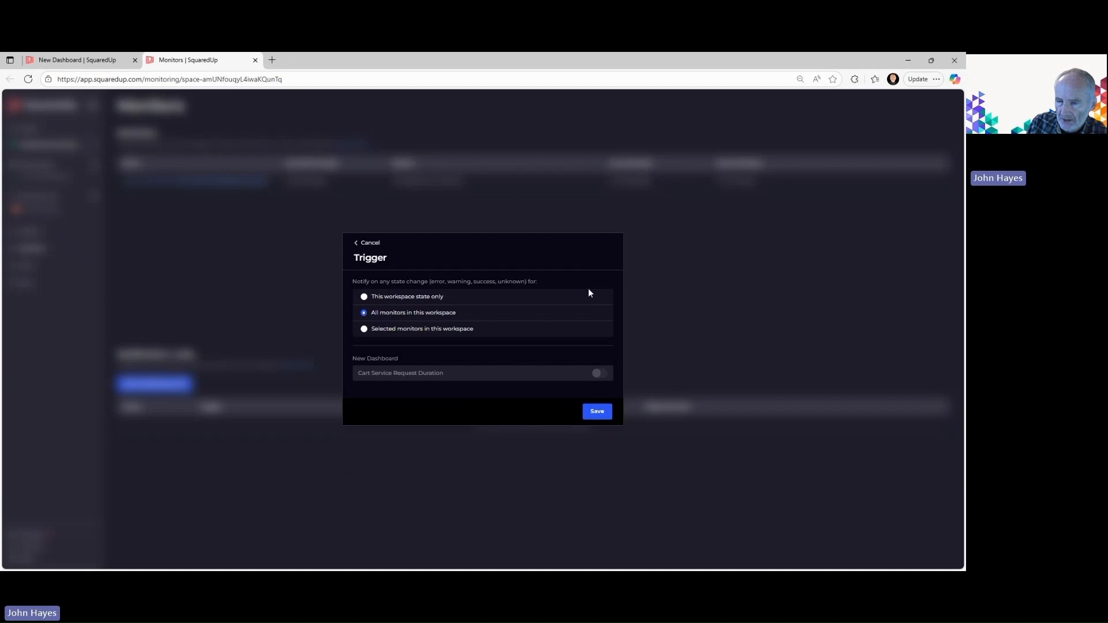
pyautogui.click(369, 330)
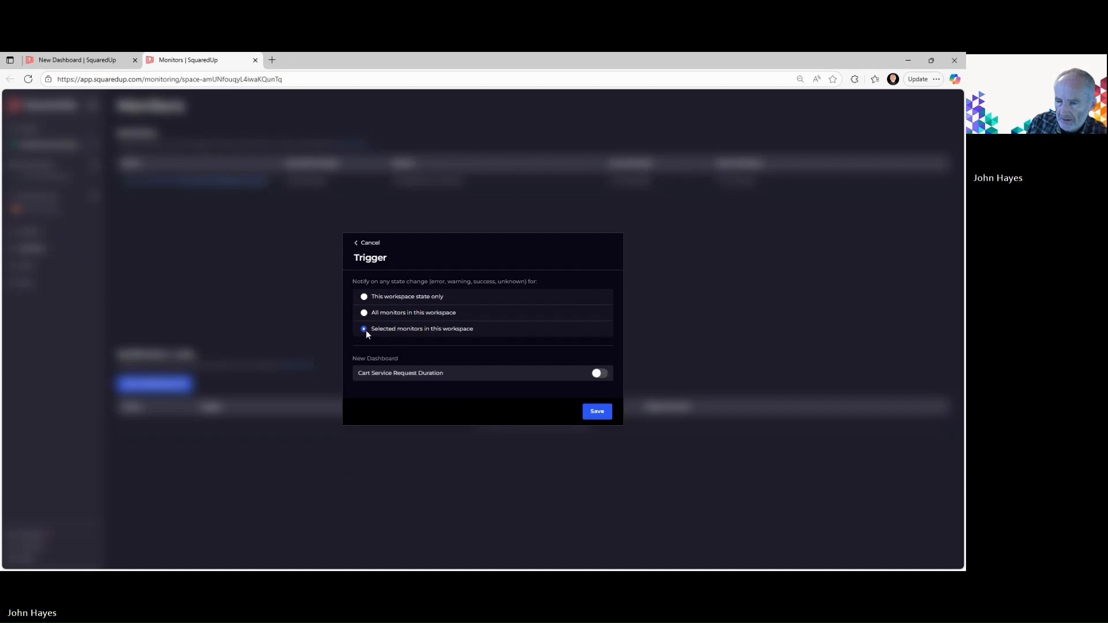
pyautogui.click(601, 374)
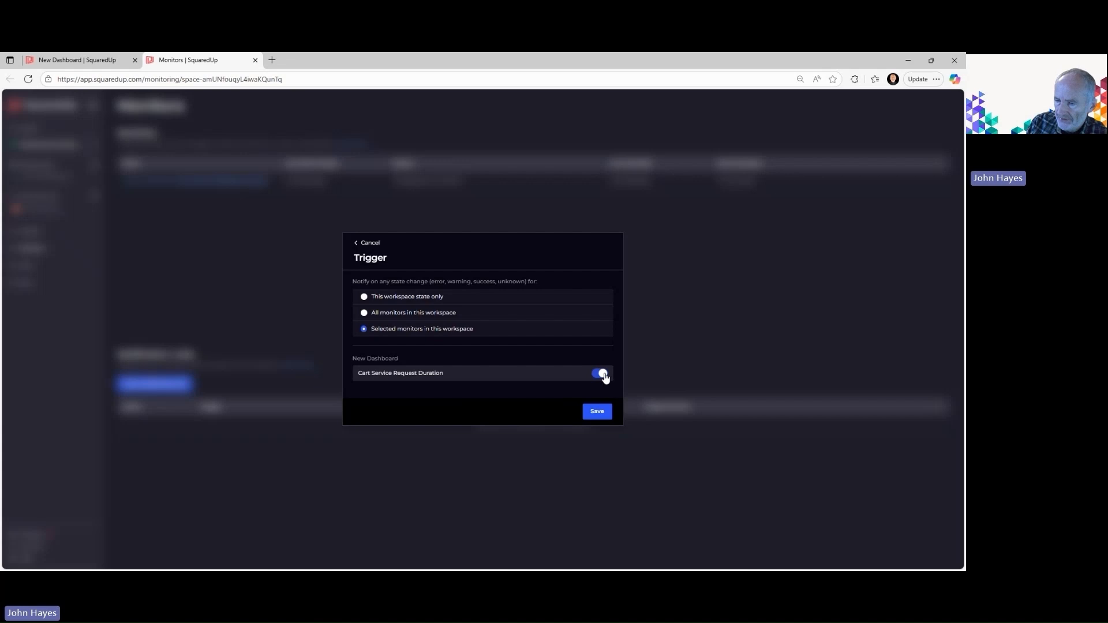
pyautogui.click(597, 412)
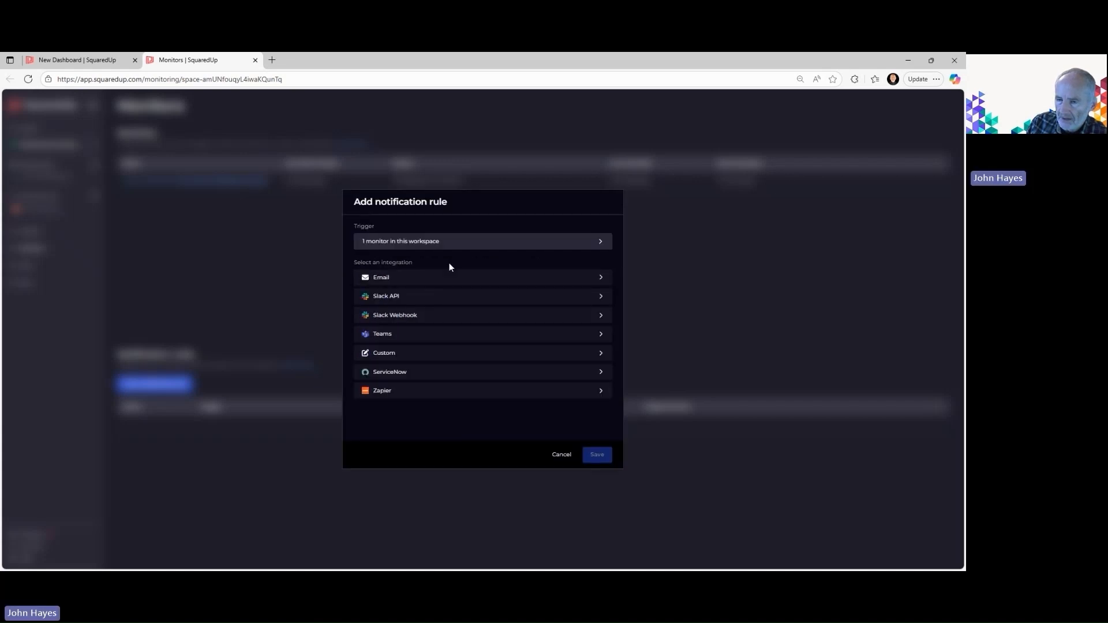
# Send the rule's notifications by Email to the presenter's own existing destination, and save the rule
pyautogui.click(603, 279)
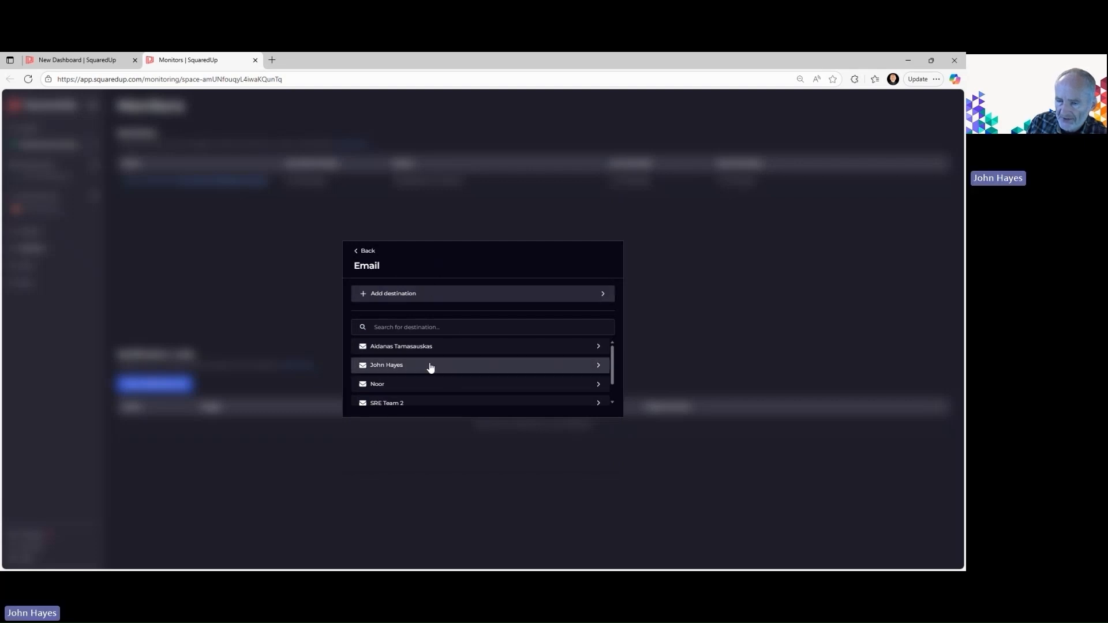
pyautogui.click(388, 365)
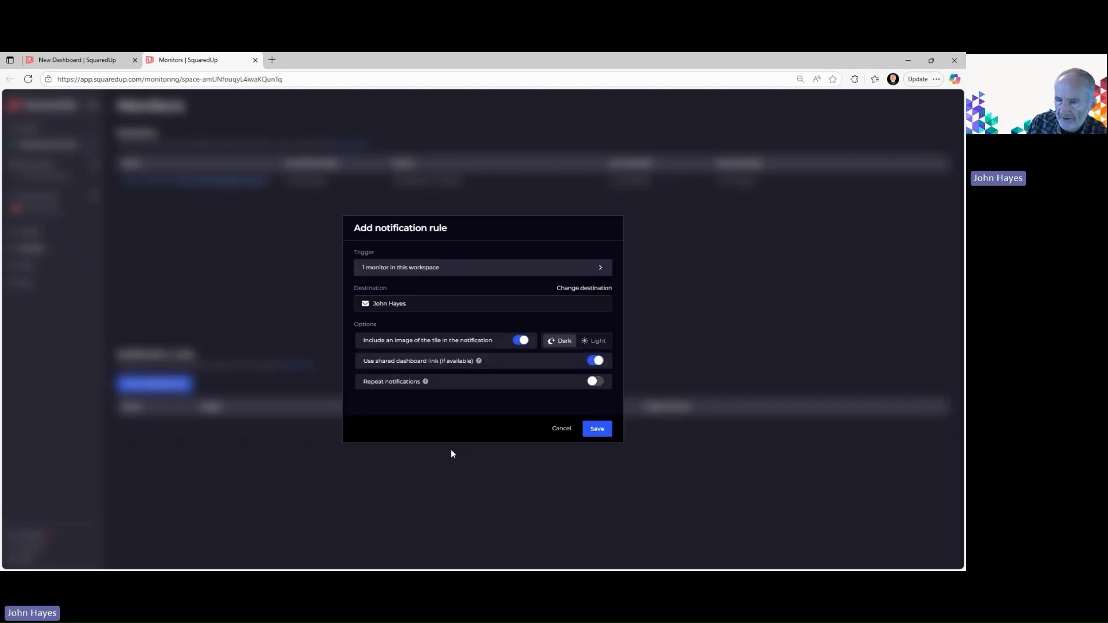
pyautogui.click(601, 429)
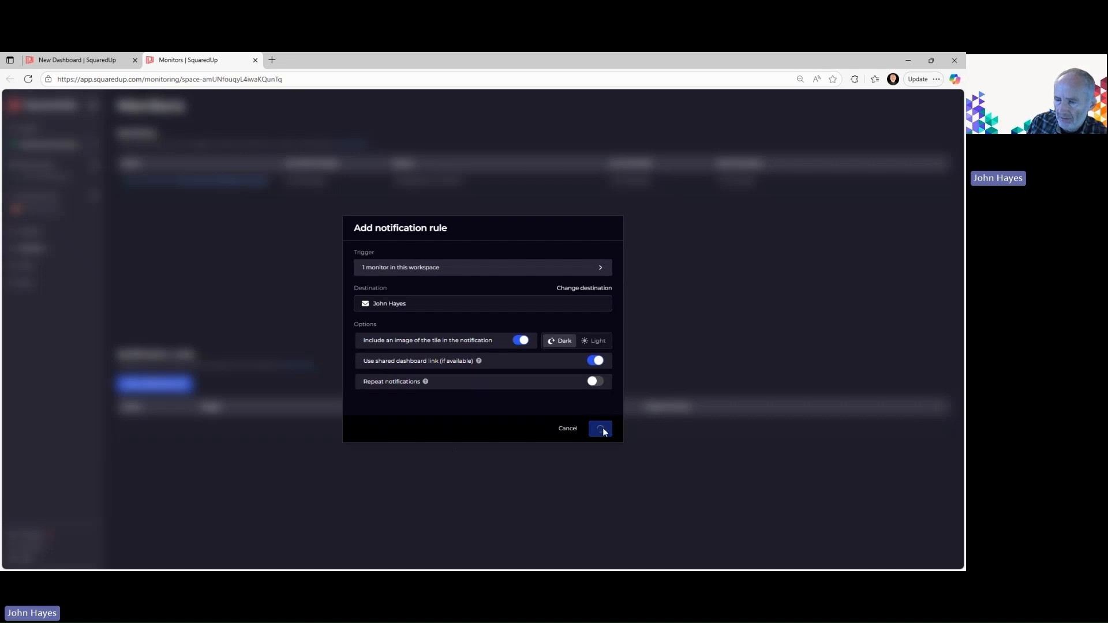